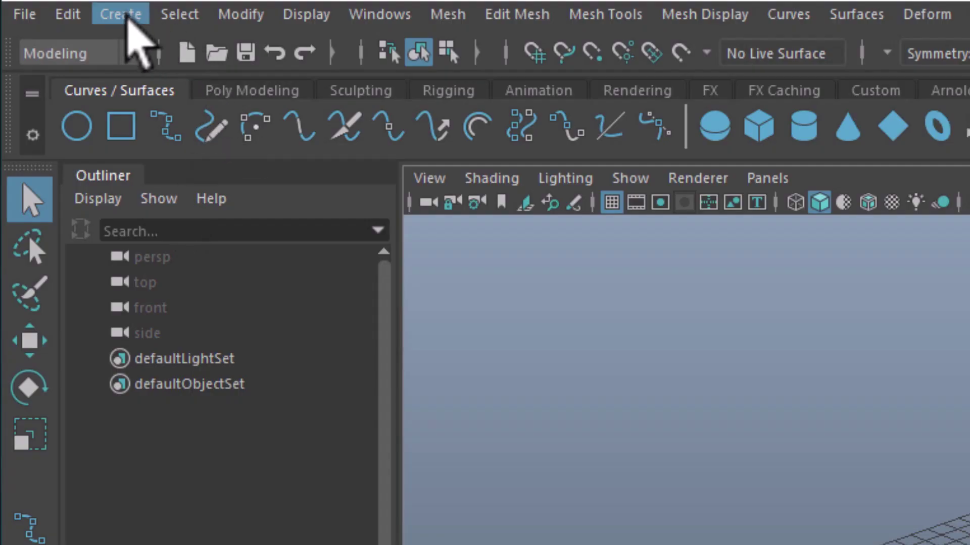
Step: Open the Create menu in Maya's main menu bar
{"action": "left_click", "coordinate": [123, 16]}
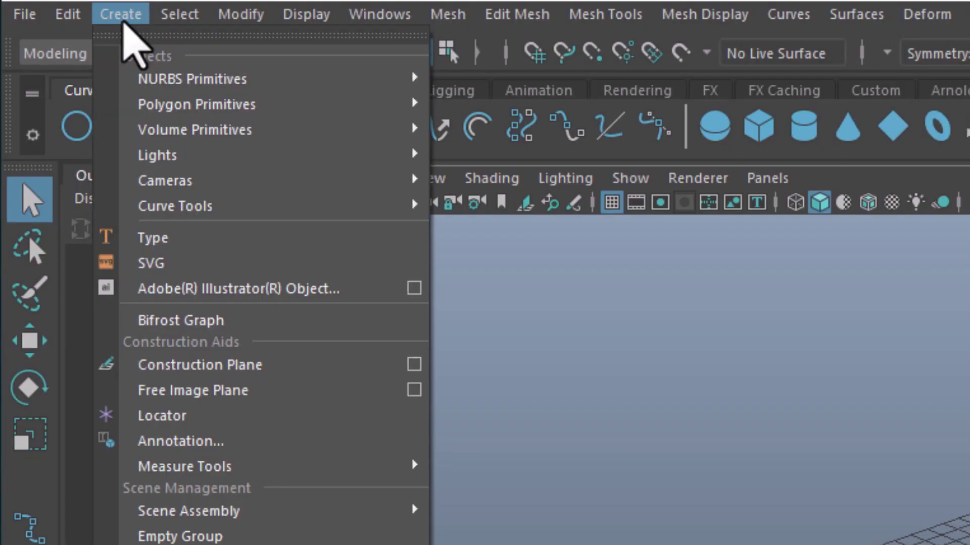
Step: Create a NURBS Primitives > Plane and show its settings of 4 patches in U and V
{"action": "mouse_move", "coordinate": [188, 75]}
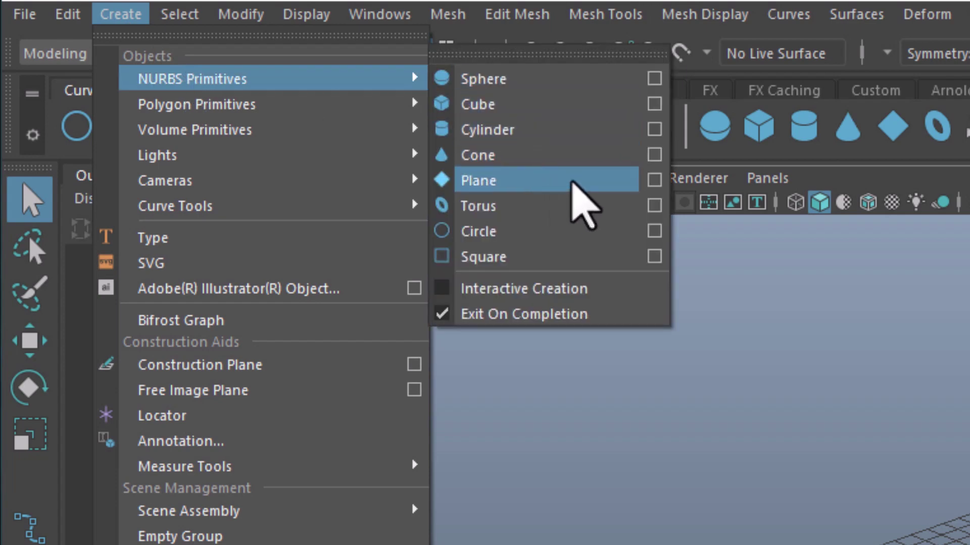
{"action": "left_click", "coordinate": [572, 181]}
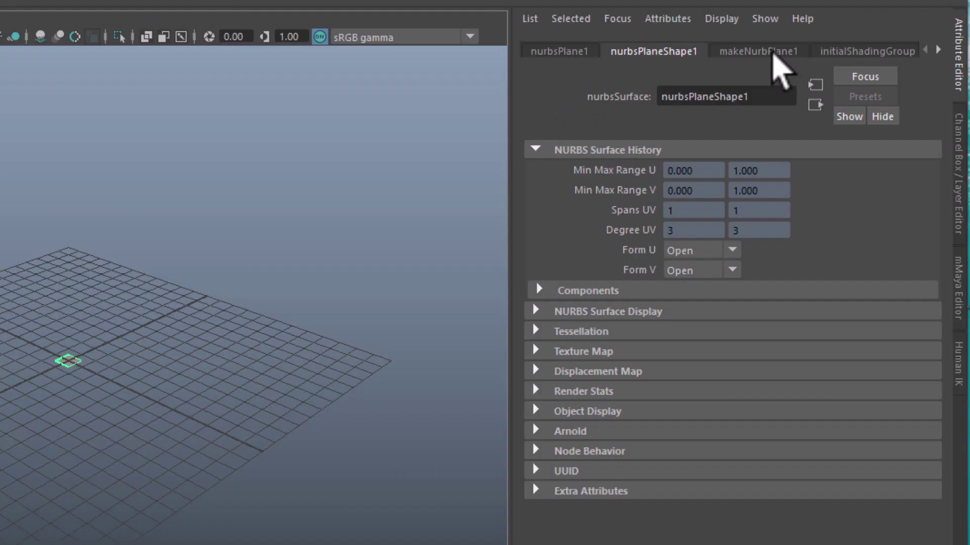
{"action": "left_click", "coordinate": [772, 51]}
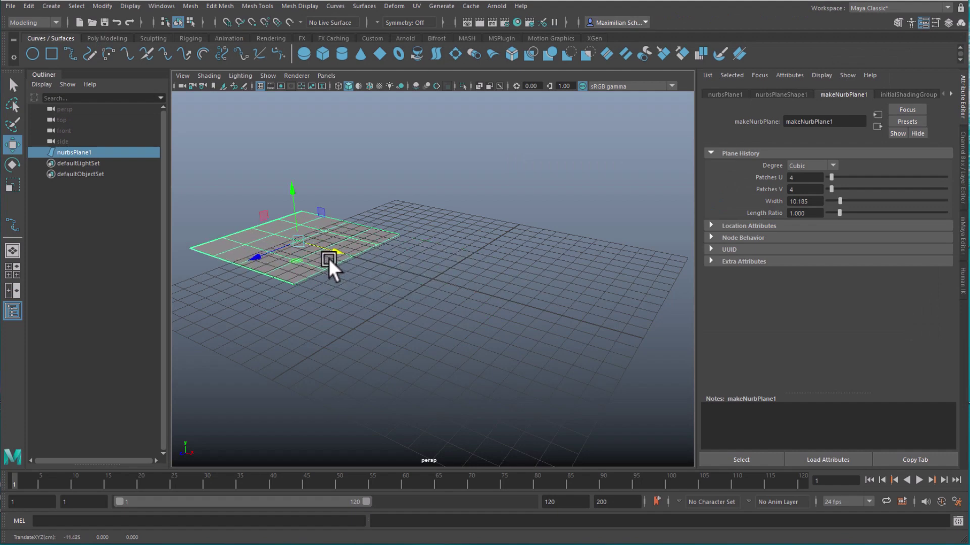
Step: Raise the plane slightly, duplicate it with Ctrl+D, and move the copy right along X
{"action": "left_click_drag", "start_coordinate": [289, 189], "coordinate": [294, 179]}
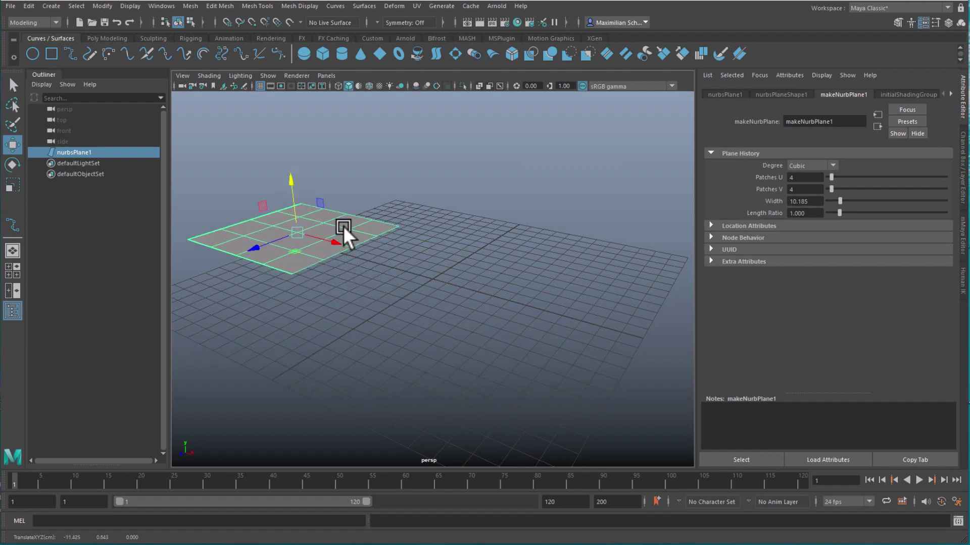
{"action": "key", "text": "ctrl+d"}
{"action": "left_click_drag", "start_coordinate": [335, 242], "coordinate": [513, 303]}
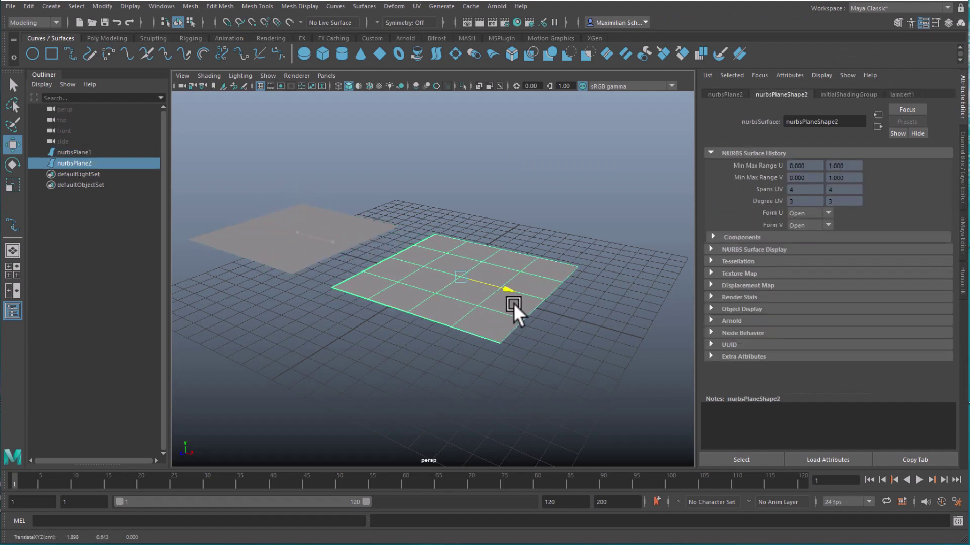
{"action": "middle_click_drag", "start_coordinate": [446, 315], "coordinate": [576, 323]}
Step: Assign a new material to the first plane and set its colour to maroon
{"action": "left_click", "coordinate": [359, 239]}
{"action": "right_click_drag", "start_coordinate": [354, 237], "coordinate": [356, 493]}
{"action": "left_click", "coordinate": [350, 448]}
{"action": "left_click", "coordinate": [823, 244]}
{"action": "left_click", "coordinate": [889, 249]}
Step: Assign a new blue-grey material to the second plane
{"action": "left_click", "coordinate": [498, 247]}
{"action": "right_click_drag", "start_coordinate": [498, 247], "coordinate": [505, 503]}
{"action": "left_click", "coordinate": [357, 415]}
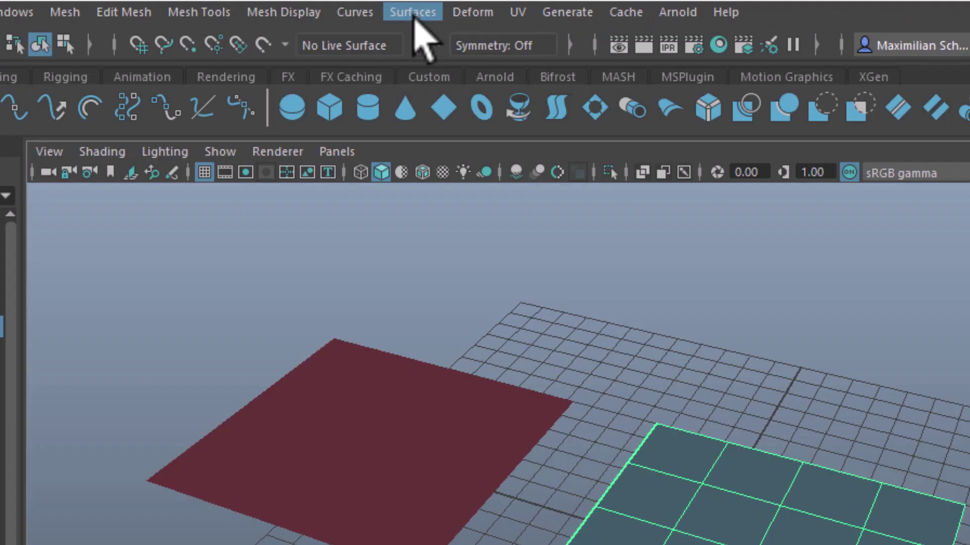
{"action": "left_click", "coordinate": [414, 11]}
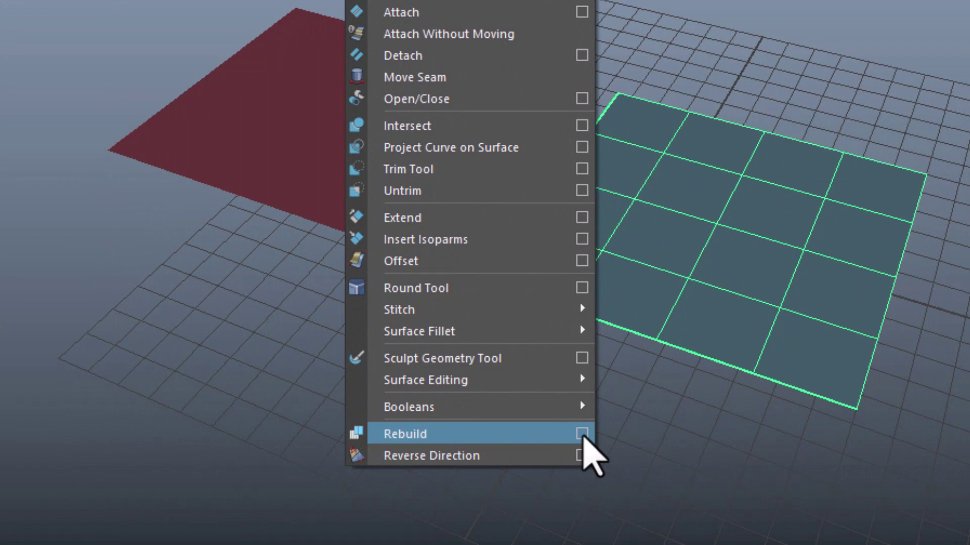
Step: Rebuild nurbsPlane2 with Degree U and Degree V both set to 1 Linear
{"action": "left_click", "coordinate": [583, 435]}
{"action": "left_click_drag", "start_coordinate": [342, 178], "coordinate": [277, 0]}
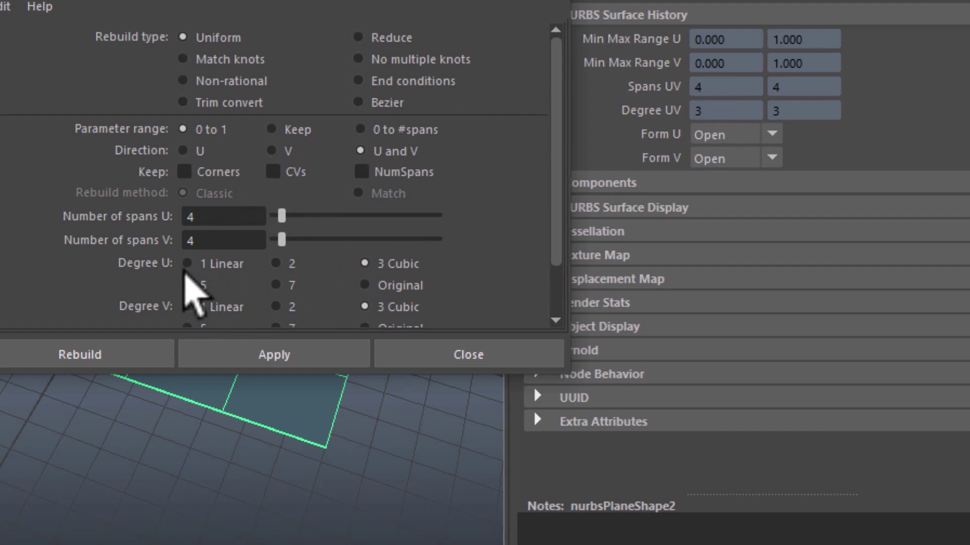
{"action": "left_click", "coordinate": [188, 263]}
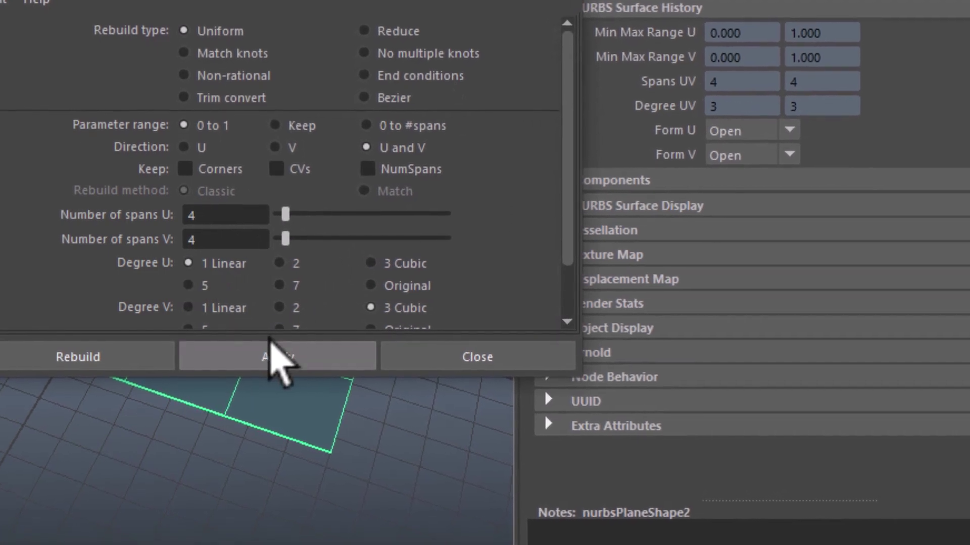
{"action": "left_click", "coordinate": [188, 308]}
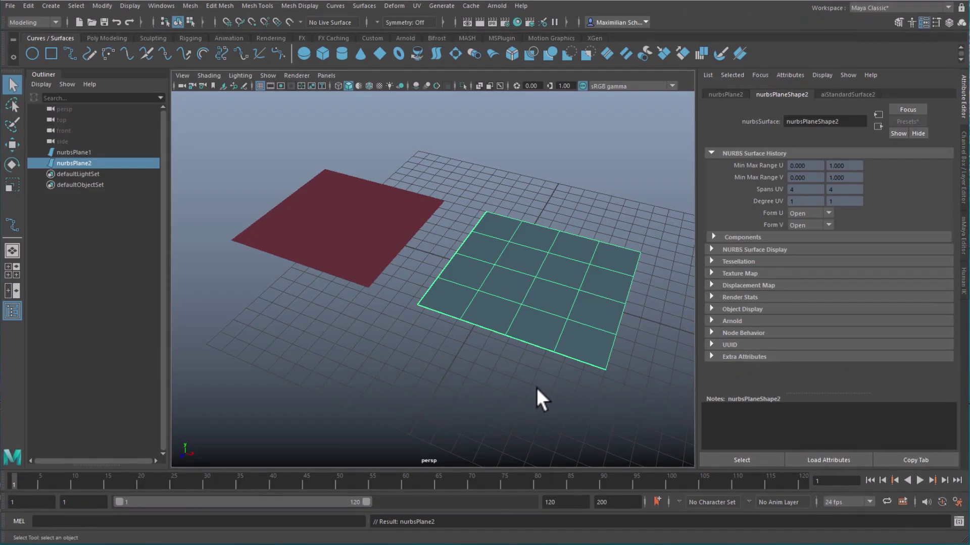
{"action": "left_click_drag", "start_coordinate": [537, 388], "coordinate": [559, 402], "text": "alt"}
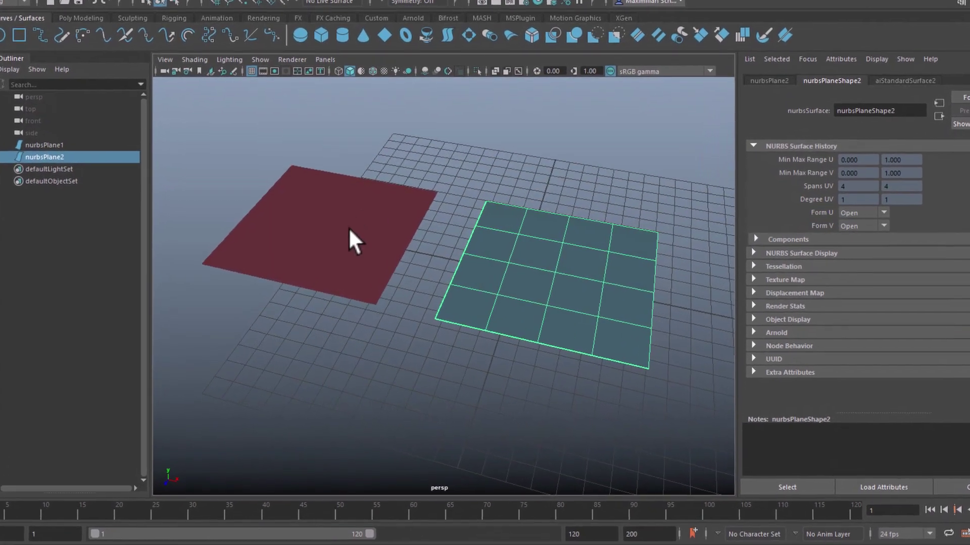
Step: Select maroon nurbsPlane1, switch to CV mode with F8, and pick a control vertex to raise
{"action": "left_click", "coordinate": [349, 228]}
{"action": "middle_click_drag", "start_coordinate": [520, 296], "coordinate": [599, 343], "text": "alt"}
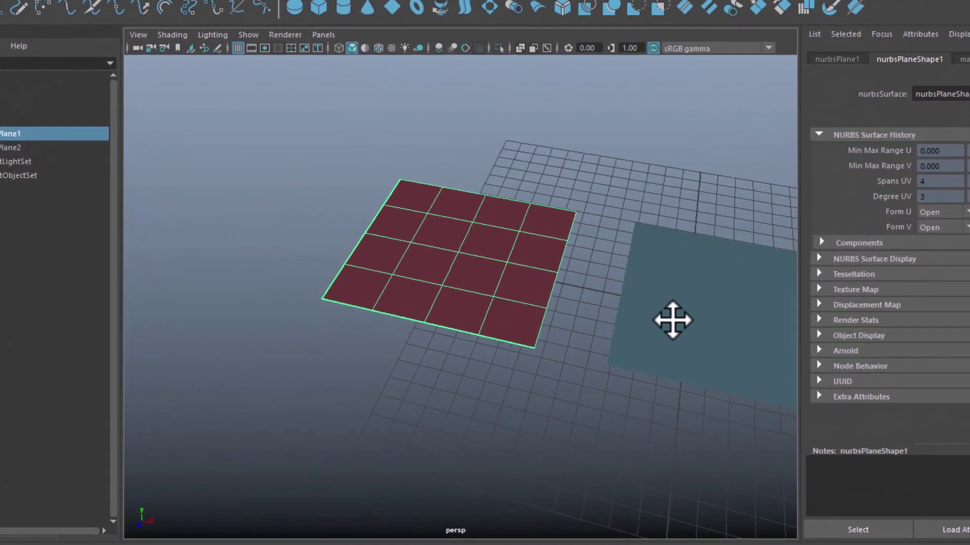
{"action": "left_click_drag", "start_coordinate": [599, 343], "coordinate": [617, 396], "text": "alt"}
{"action": "middle_click_drag", "start_coordinate": [616, 397], "coordinate": [572, 424], "text": "alt"}
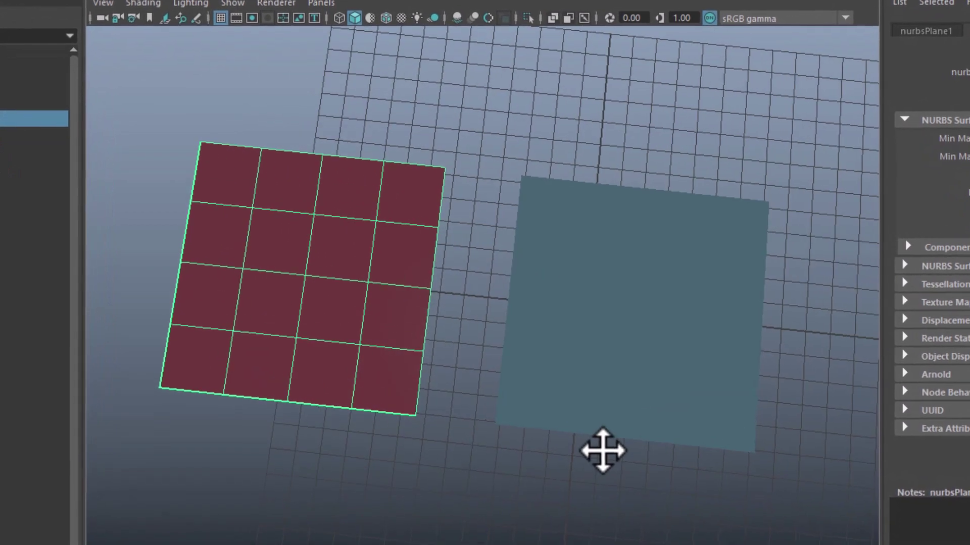
{"action": "key", "text": "F8"}
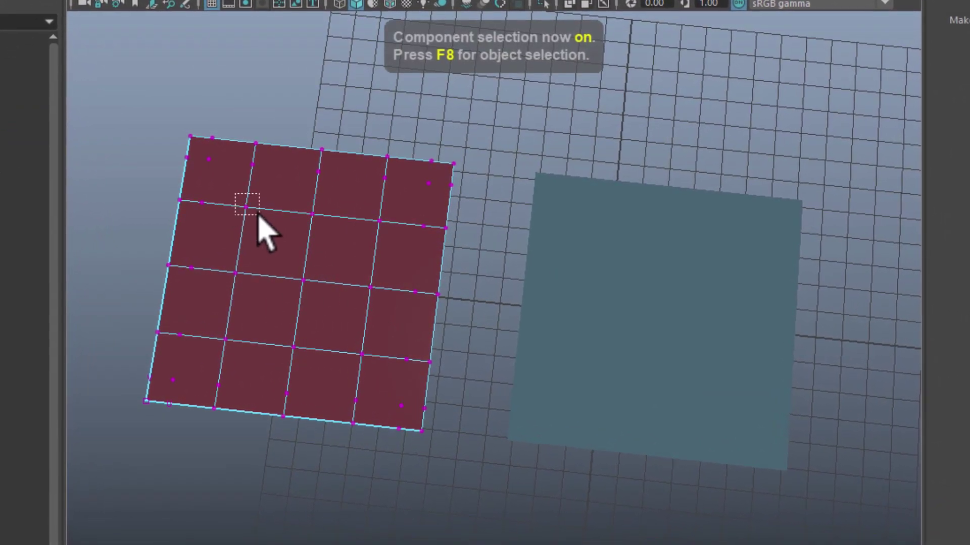
{"action": "left_click_drag", "start_coordinate": [256, 213], "coordinate": [257, 214]}
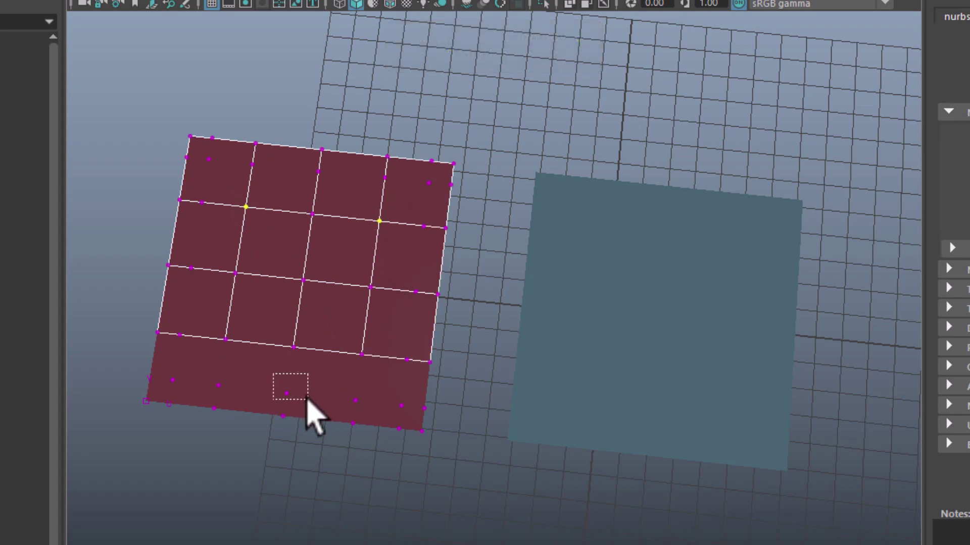
{"action": "left_click_drag", "start_coordinate": [486, 399], "coordinate": [391, 402], "text": "alt"}
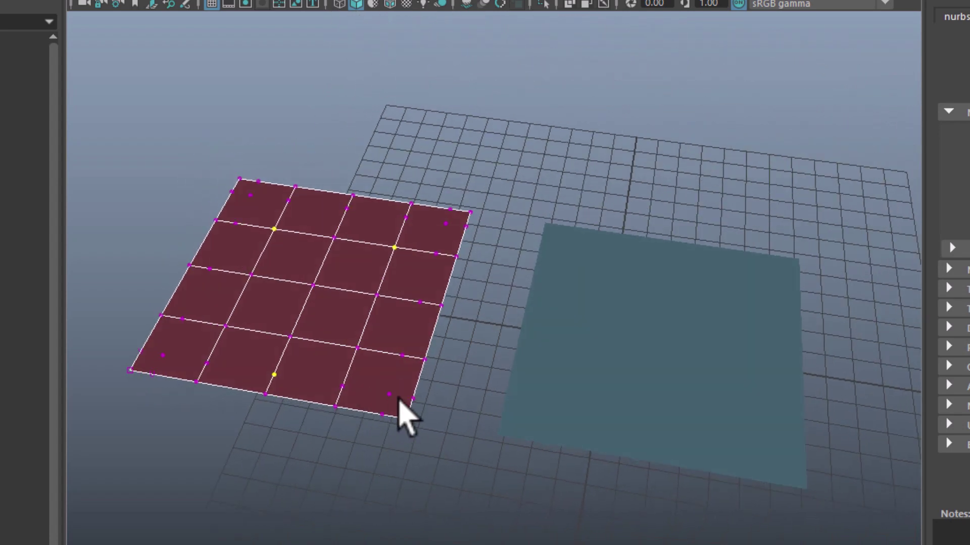
{"action": "left_click_drag", "start_coordinate": [408, 444], "coordinate": [392, 393], "text": "alt"}
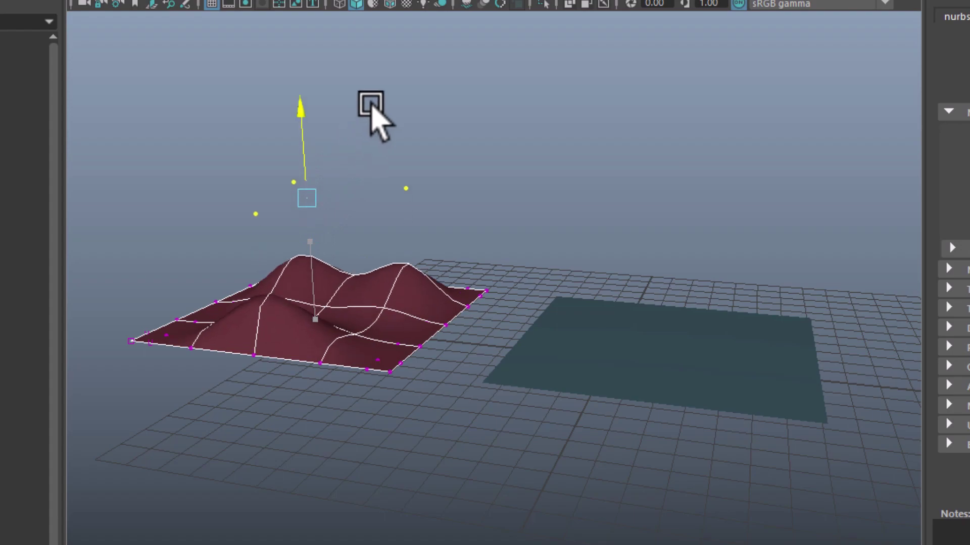
{"action": "left_click_drag", "start_coordinate": [427, 432], "coordinate": [438, 476], "text": "alt"}
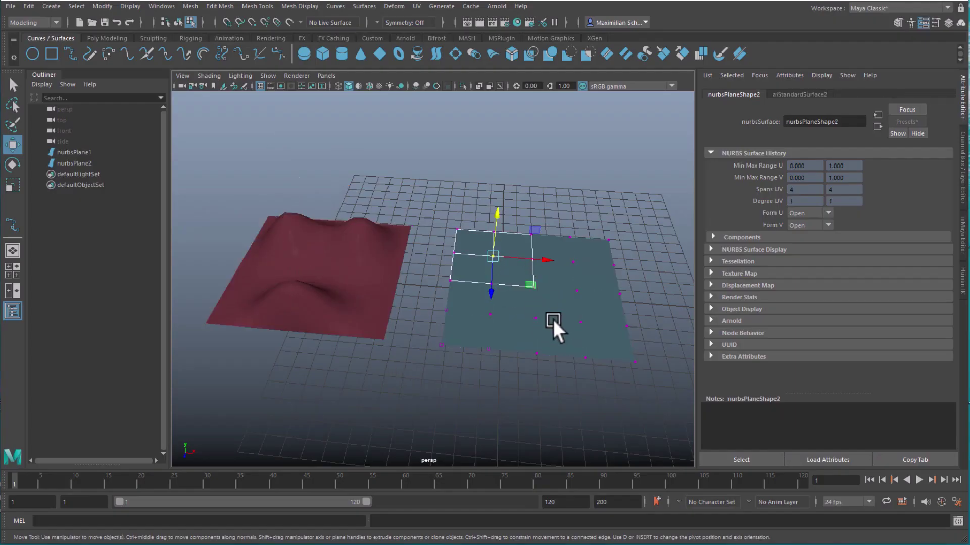
Step: Add a second control vertex and drag both up into sharp peaks
{"action": "left_click", "coordinate": [534, 316], "text": "shift"}
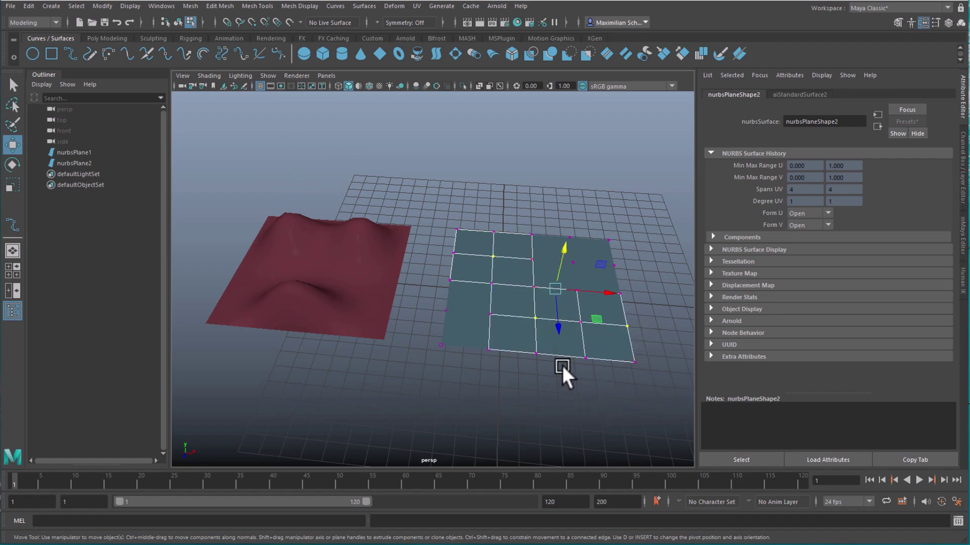
{"action": "left_click_drag", "start_coordinate": [565, 253], "coordinate": [589, 194]}
{"action": "left_click_drag", "start_coordinate": [520, 369], "coordinate": [304, 373], "text": "alt"}
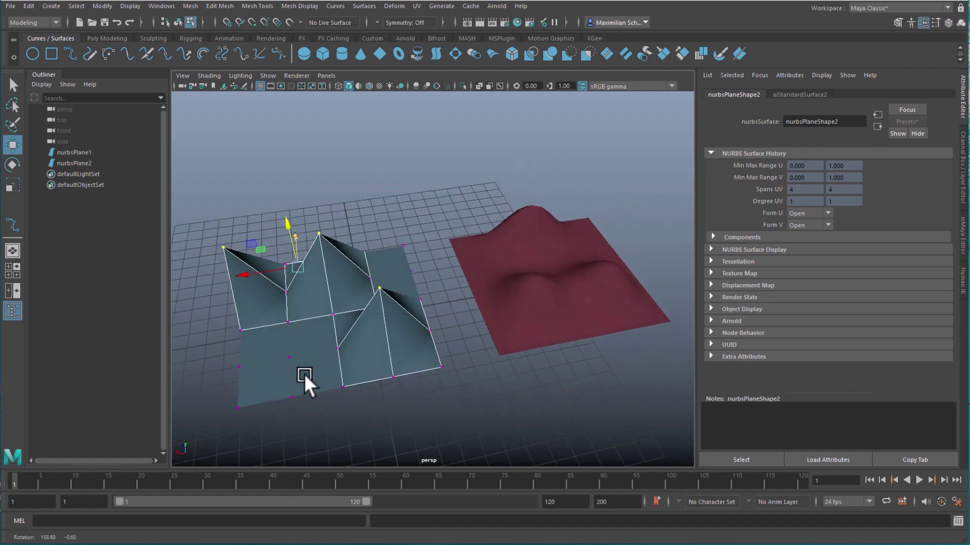
Step: Clear the selection, return to object mode with F8, and orbit around the peaked planes
{"action": "left_click", "coordinate": [473, 399]}
{"action": "left_click_drag", "start_coordinate": [473, 402], "coordinate": [502, 400], "text": "alt"}
{"action": "key", "text": "F8"}
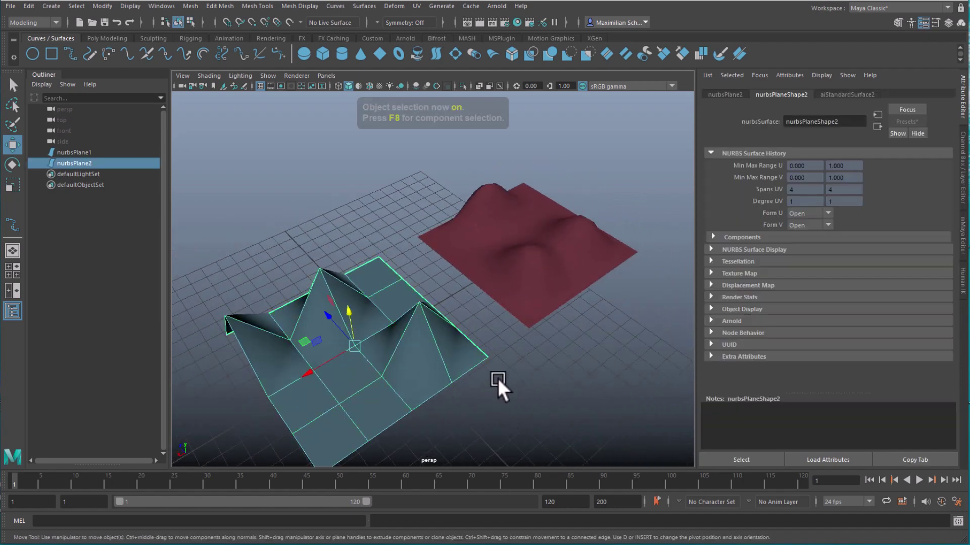
{"action": "left_click_drag", "start_coordinate": [432, 404], "coordinate": [608, 396], "text": "alt"}
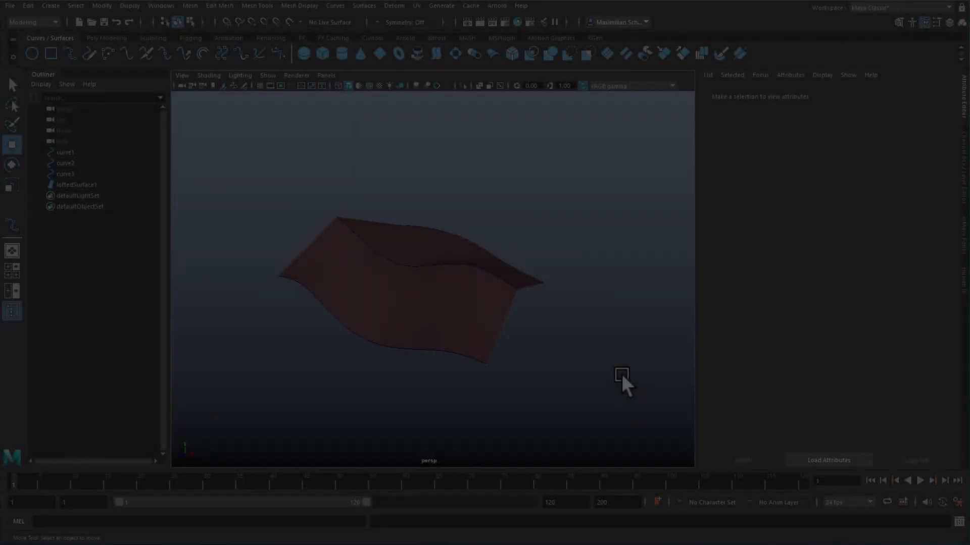
{"action": "left_click_drag", "start_coordinate": [622, 385], "coordinate": [919, 520], "text": "alt"}
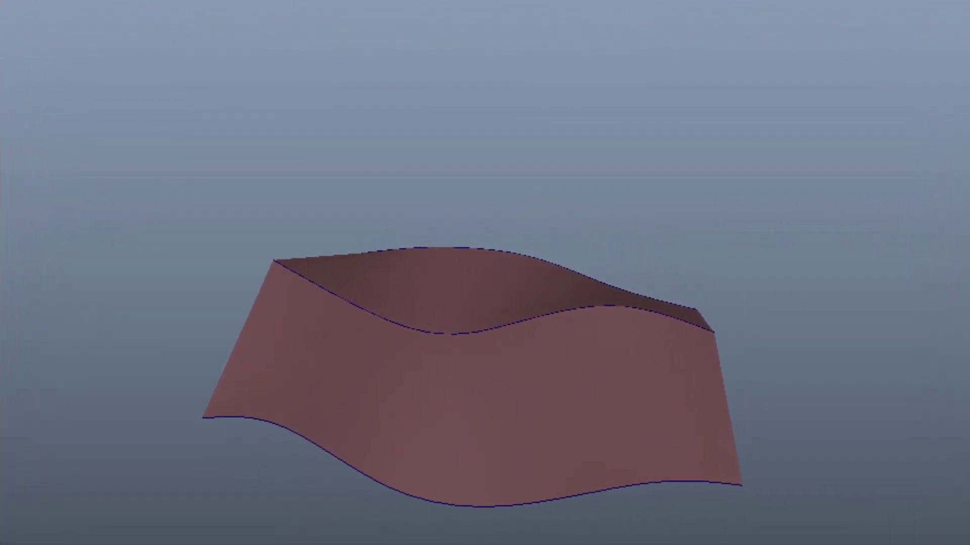
Step: Orbit to a side view and drag the lofted surface's right edge curve inward
{"action": "left_click_drag", "start_coordinate": [543, 283], "coordinate": [510, 366], "text": "alt"}
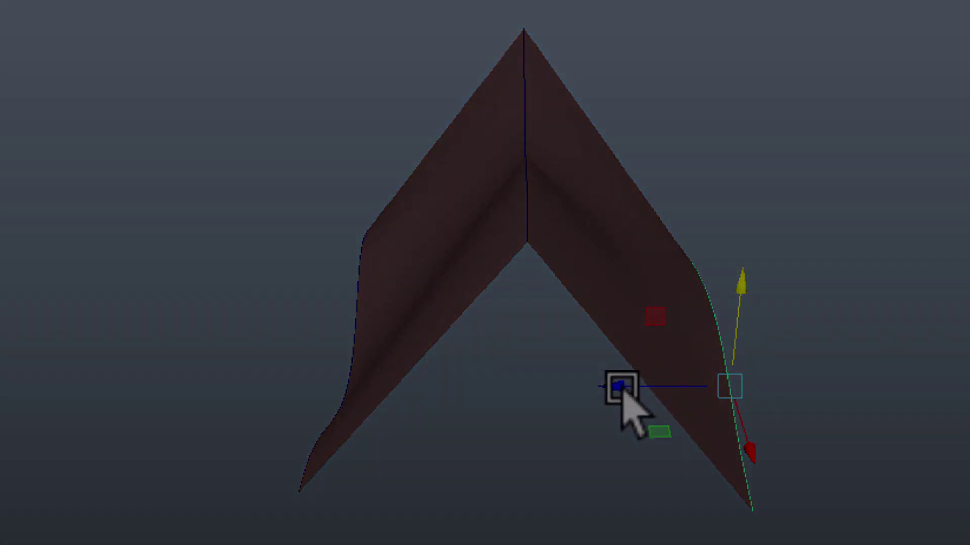
{"action": "left_click_drag", "start_coordinate": [626, 396], "coordinate": [516, 407]}
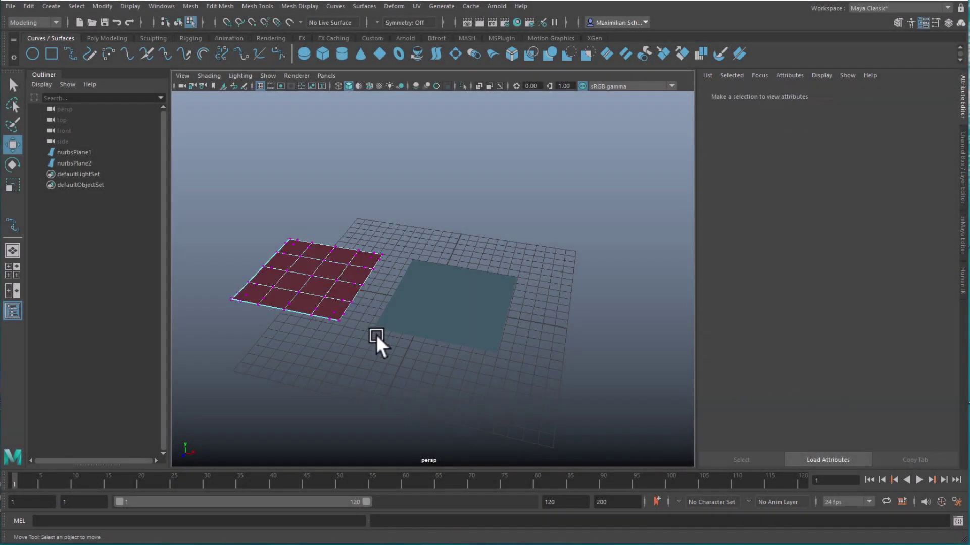
Step: Create a third NURBS plane beside the others and assign it a yellow standard surface material
{"action": "key", "text": "F8"}
{"action": "left_click", "coordinate": [359, 284]}
{"action": "left_click_drag", "start_coordinate": [358, 284], "coordinate": [656, 366]}
{"action": "right_click_drag", "start_coordinate": [656, 366], "coordinate": [492, 462]}
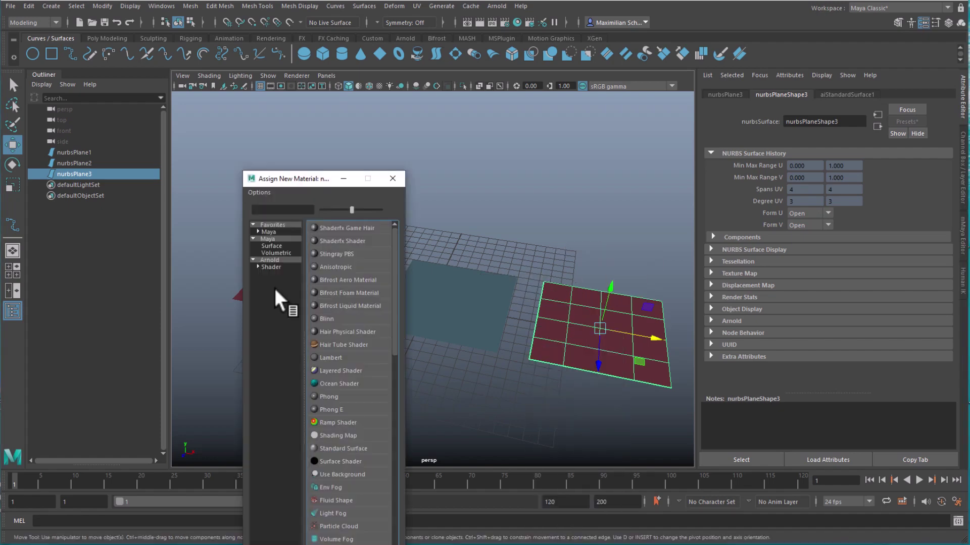
{"action": "left_click", "coordinate": [354, 252]}
{"action": "left_click", "coordinate": [808, 225]}
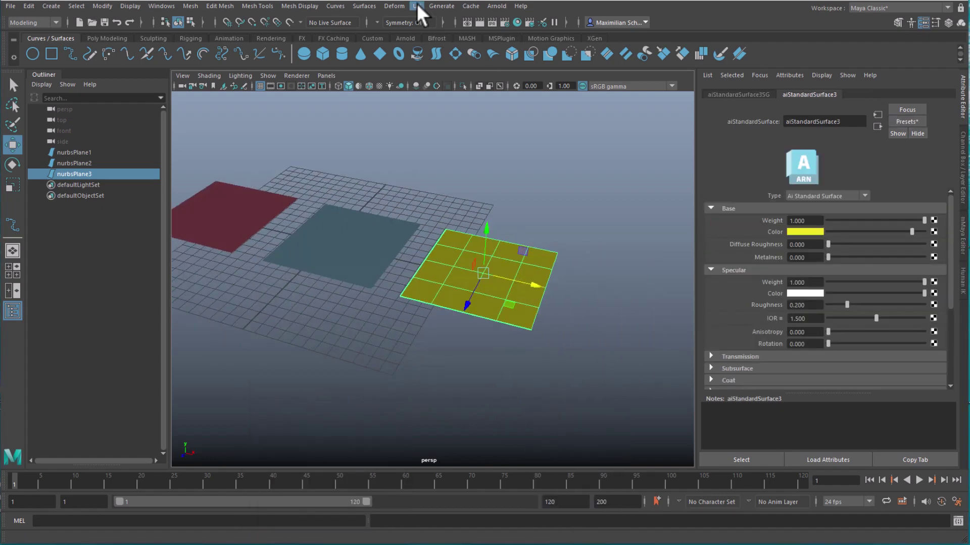
Step: Reset the Rebuild options, set Degree U to Linear and V to Cubic, and apply
{"action": "left_click", "coordinate": [365, 7]}
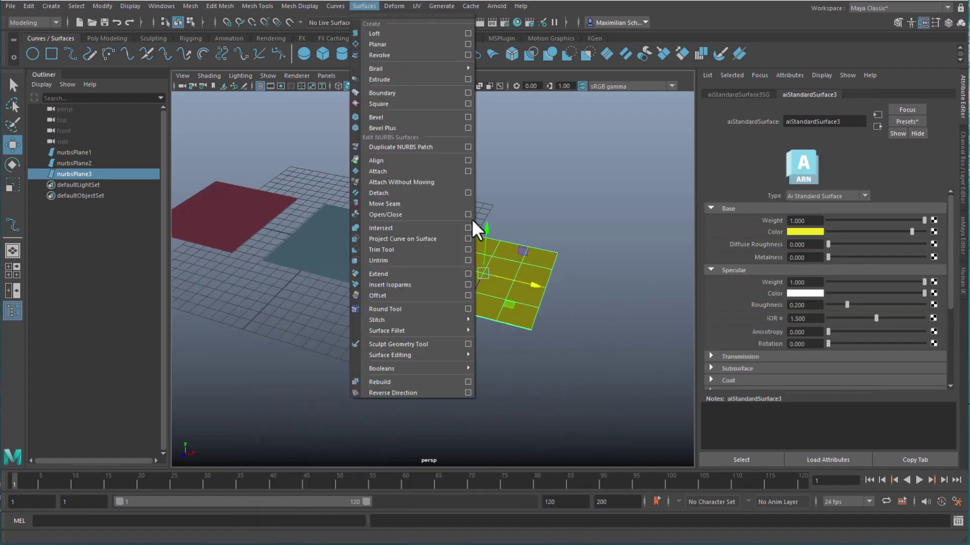
{"action": "left_click", "coordinate": [468, 382]}
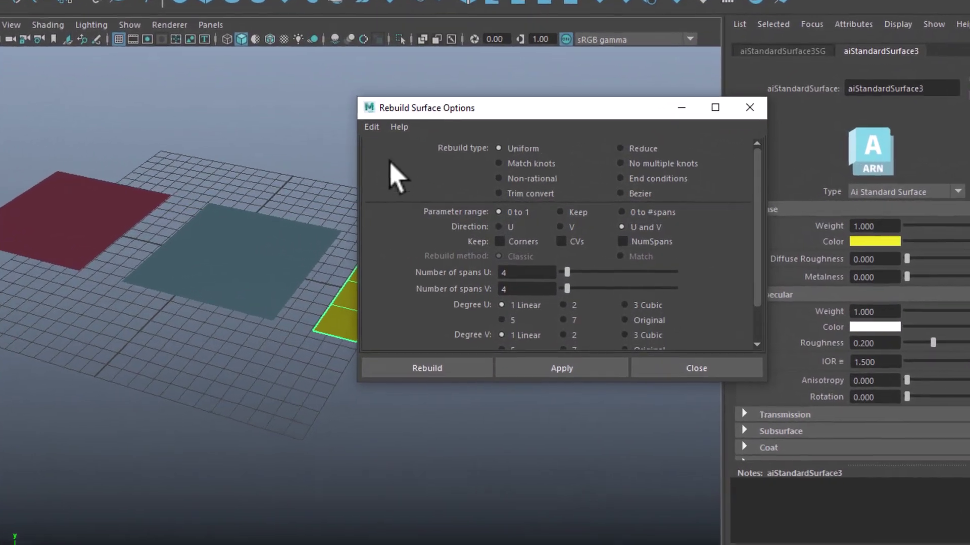
{"action": "left_click", "coordinate": [398, 135]}
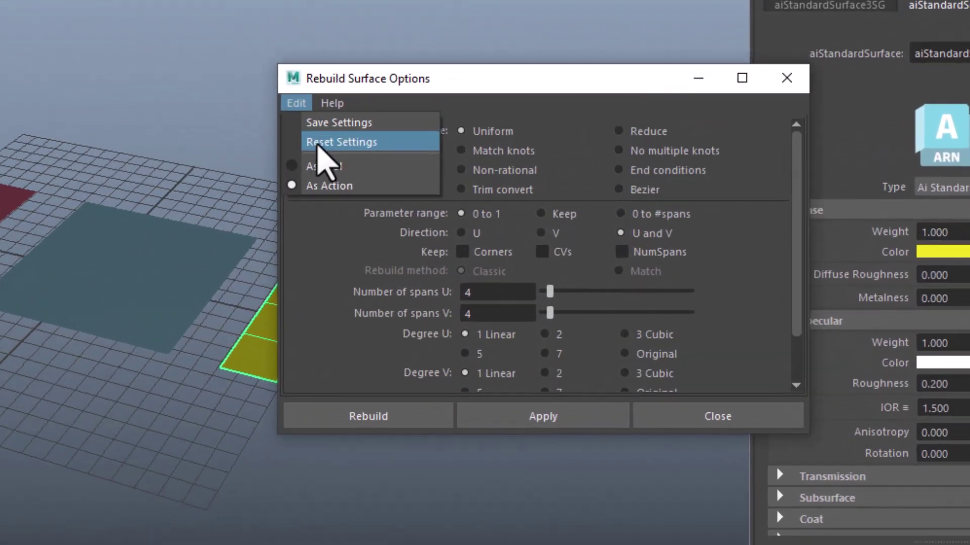
{"action": "left_click", "coordinate": [429, 161]}
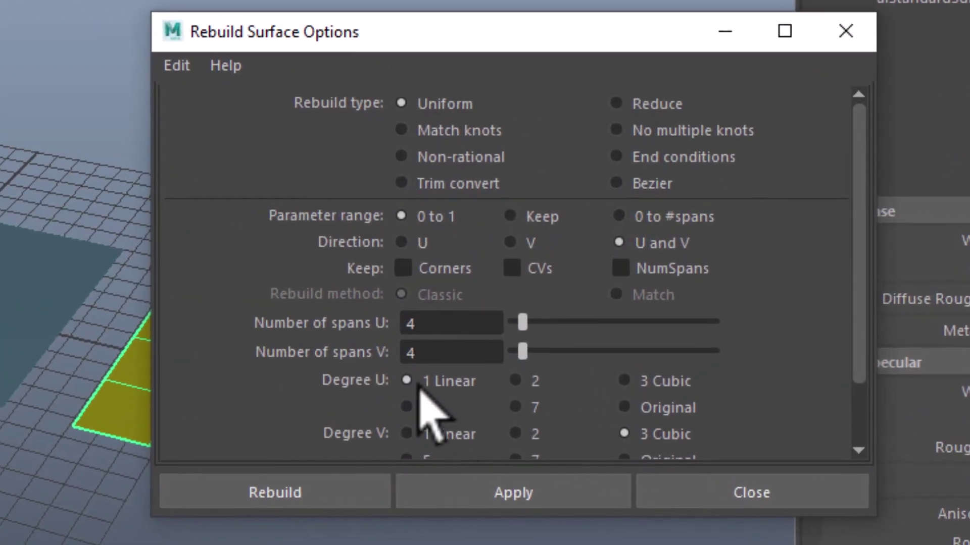
{"action": "left_click", "coordinate": [447, 348]}
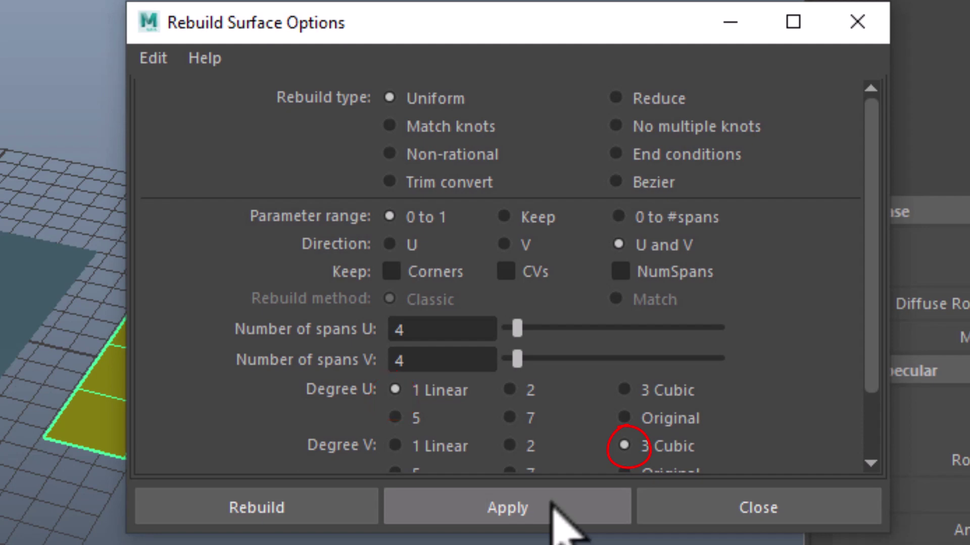
{"action": "left_click", "coordinate": [556, 508]}
{"action": "left_click", "coordinate": [153, 57]}
{"action": "key", "text": "Escape"}
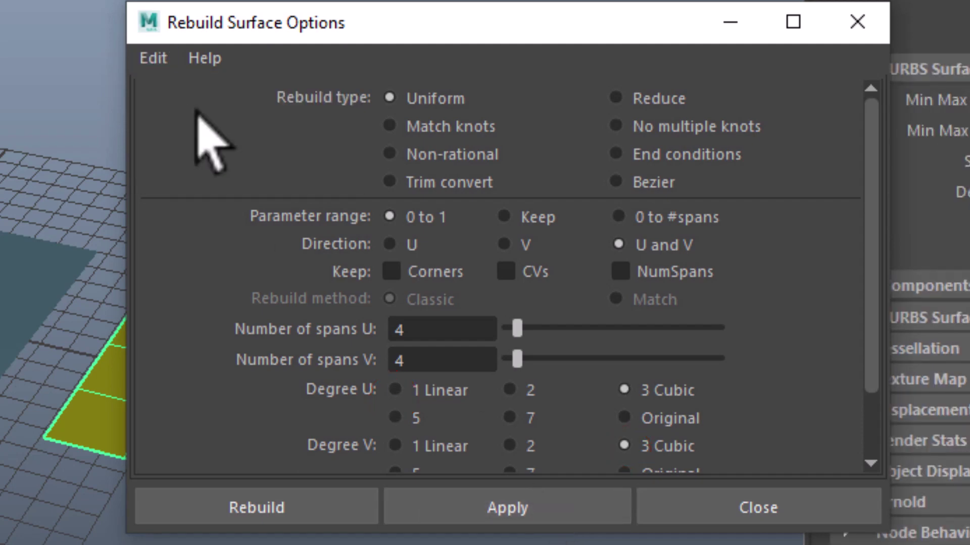
{"action": "left_click", "coordinate": [772, 489]}
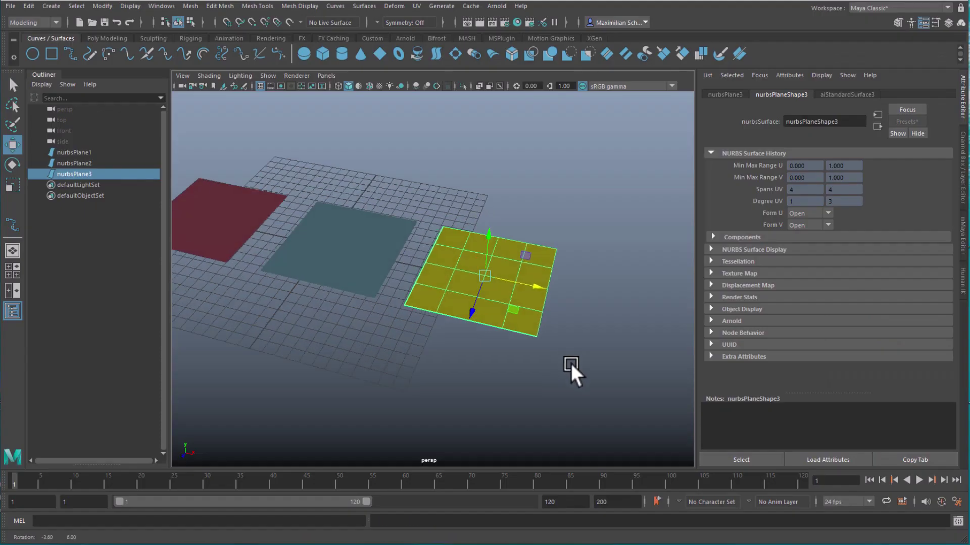
Step: In F8 component mode, drag selected CVs up into peaks on the teal plane, then the yellow plane
{"action": "left_click", "coordinate": [369, 268]}
{"action": "key", "text": "F8"}
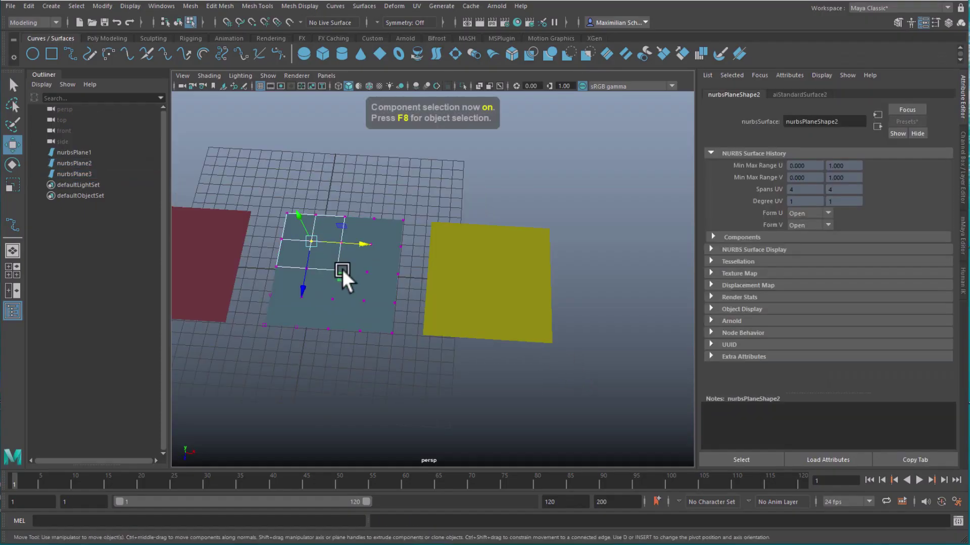
{"action": "left_click_drag", "start_coordinate": [405, 344], "coordinate": [336, 200], "text": "alt"}
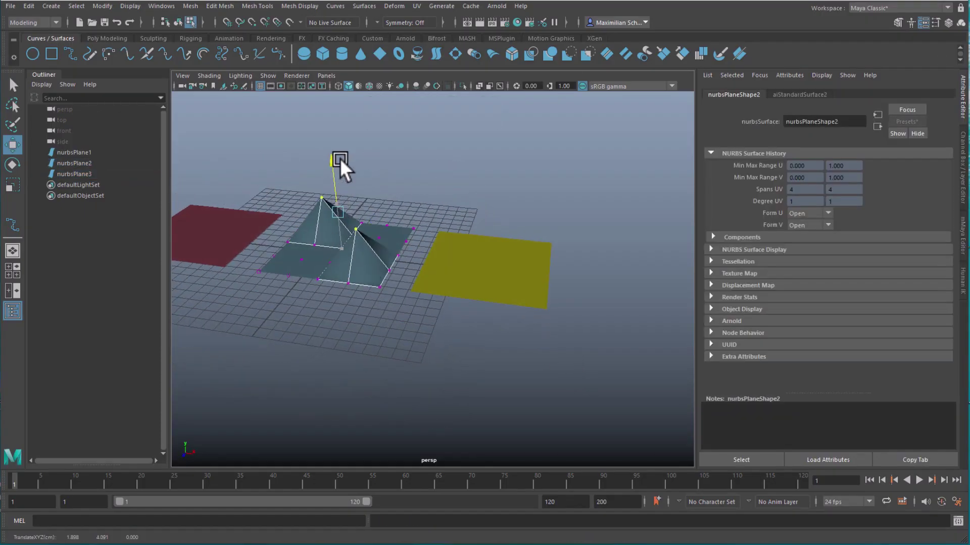
{"action": "left_click_drag", "start_coordinate": [341, 157], "coordinate": [450, 244], "text": "alt"}
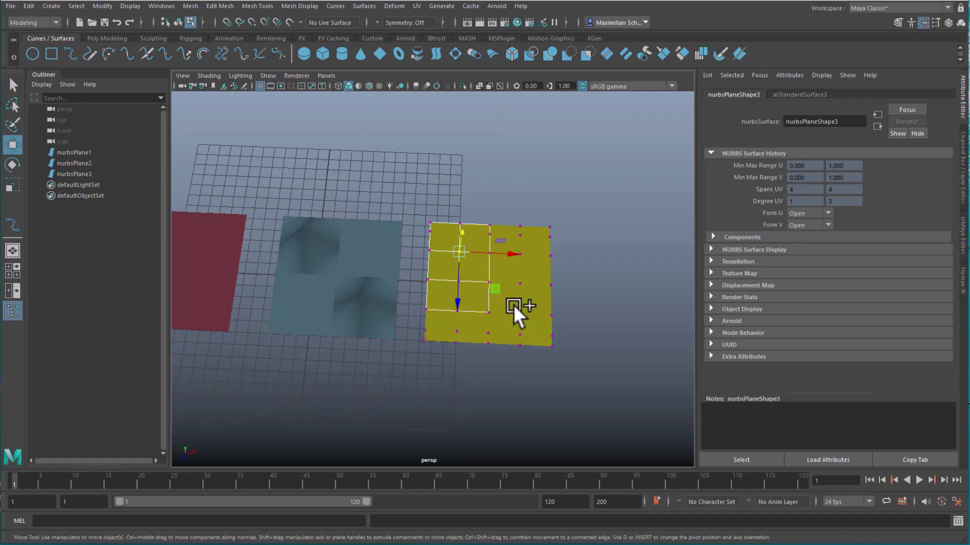
{"action": "left_click_drag", "start_coordinate": [514, 306], "coordinate": [478, 353], "text": "alt"}
{"action": "left_click_drag", "start_coordinate": [489, 219], "coordinate": [494, 172]}
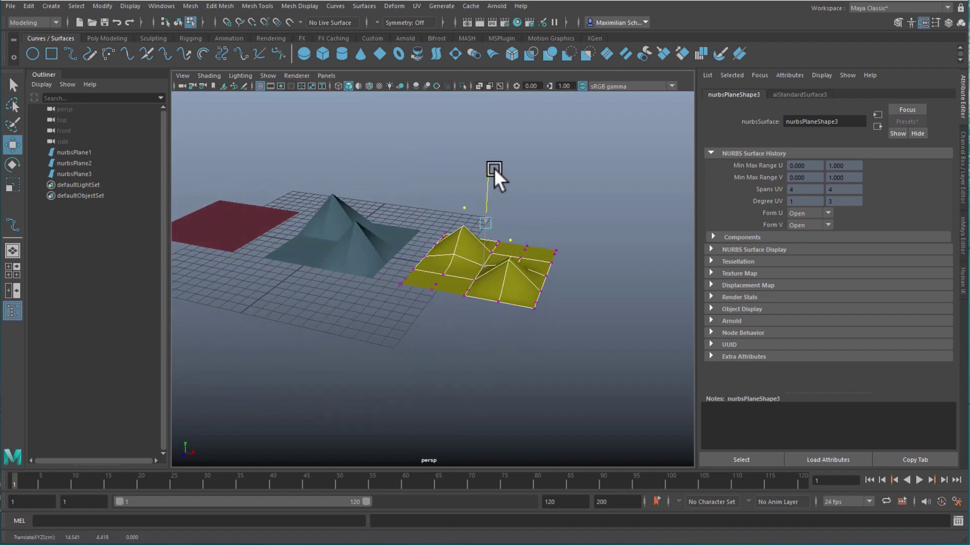
{"action": "left_click_drag", "start_coordinate": [502, 314], "coordinate": [209, 299], "text": "alt"}
Step: Orbit to an oblique view and drag the red surface's peak higher for comparison
{"action": "left_click_drag", "start_coordinate": [303, 356], "coordinate": [253, 209], "text": "alt"}
{"action": "left_click_drag", "start_coordinate": [252, 129], "coordinate": [251, 101]}
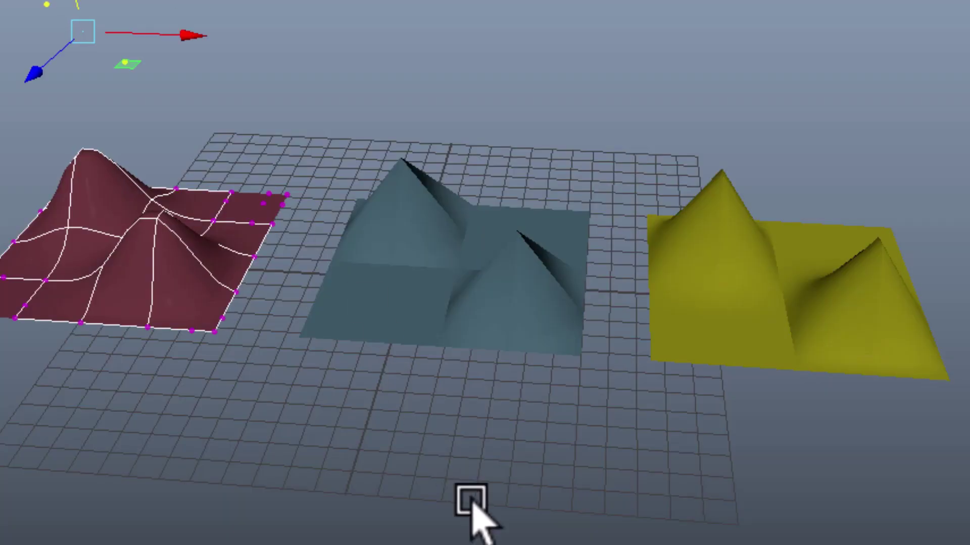
{"action": "left_click_drag", "start_coordinate": [470, 500], "coordinate": [620, 463], "text": "alt"}
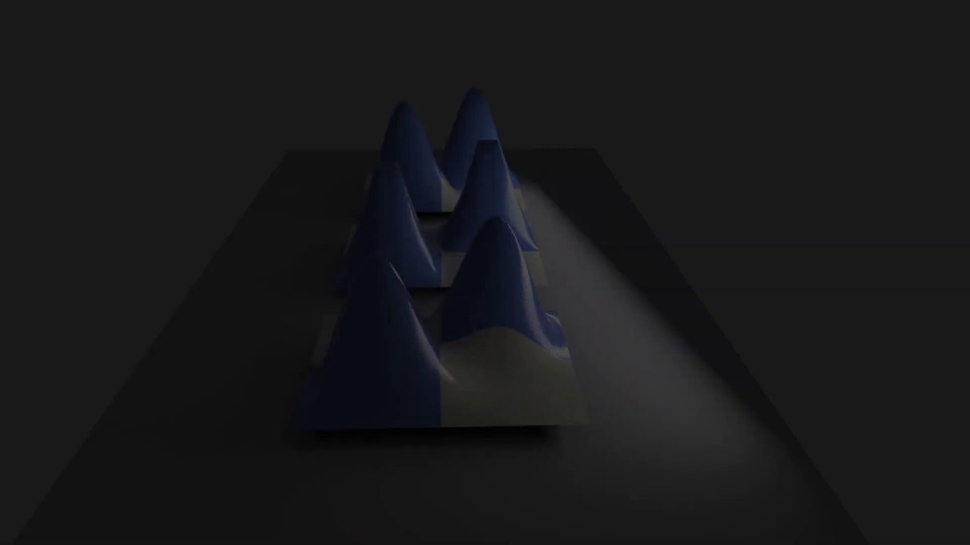